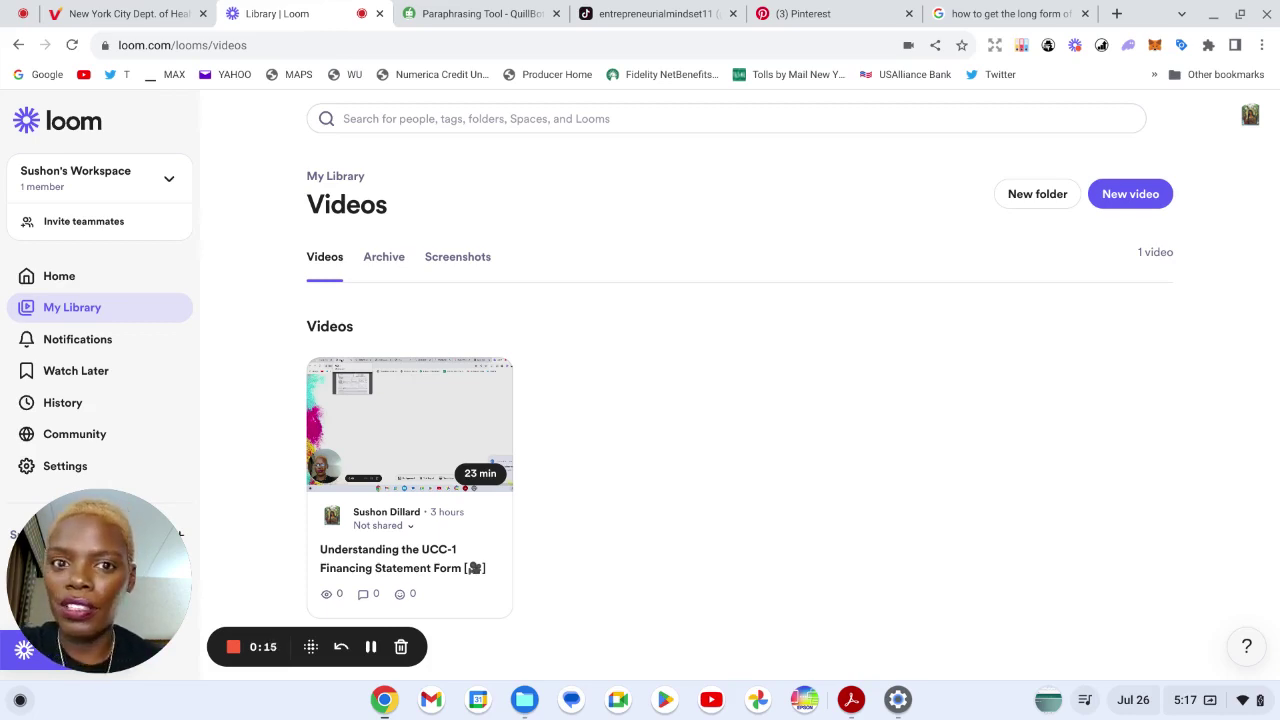
- Switch to the Google results for 'how to get the long form of a birth certificate'
{"action": "left_click", "coordinate": [990, 13]}
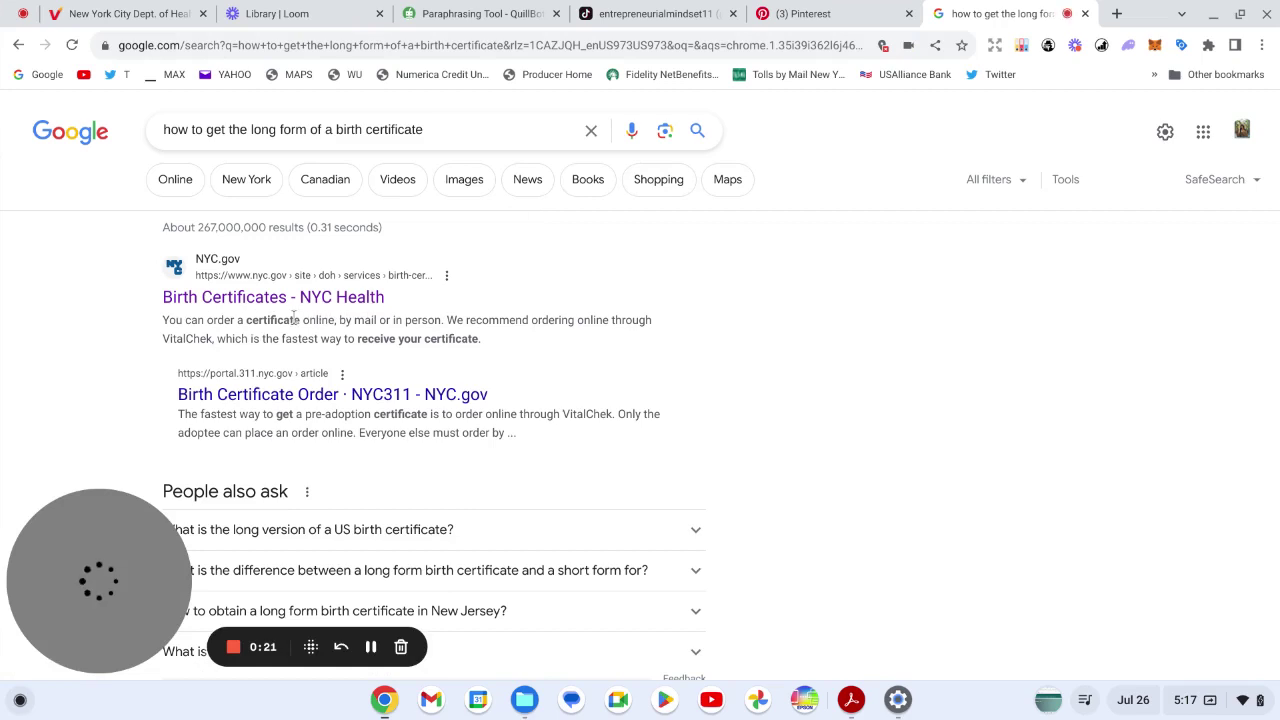
- Open the 'Birth Certificates - NYC Health' search result
{"action": "left_click", "coordinate": [222, 300]}
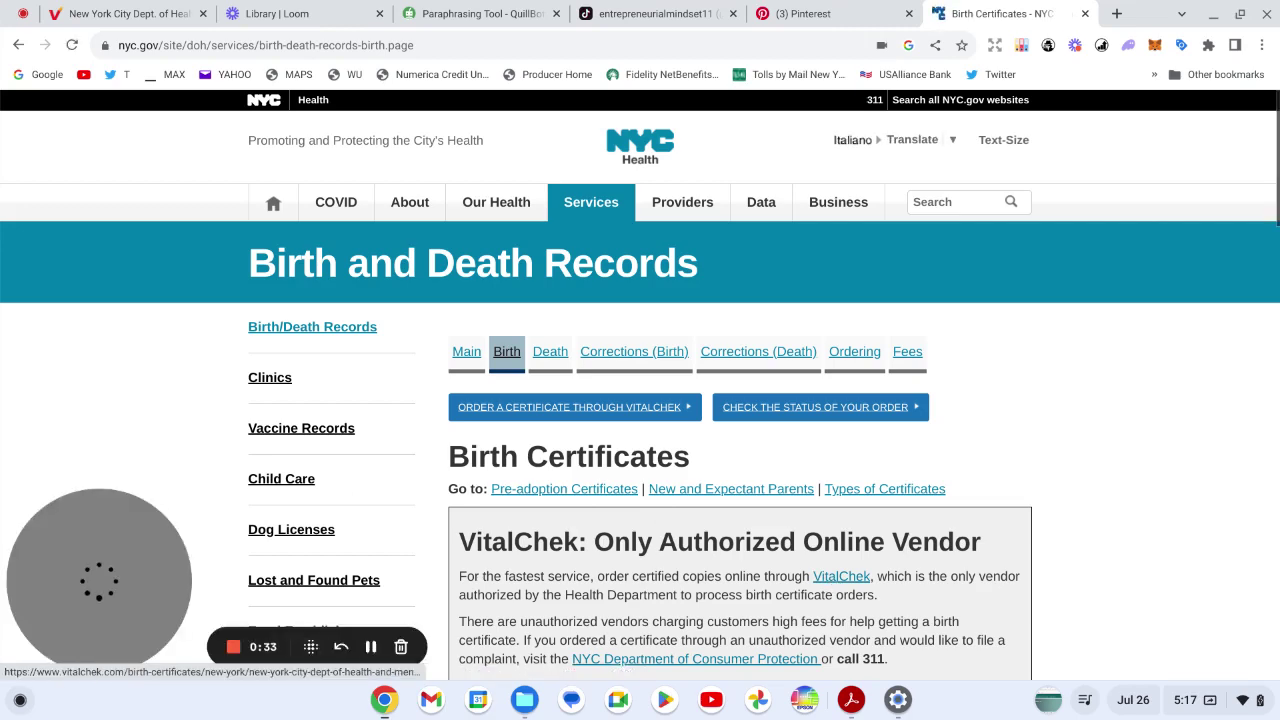
- Scroll the NYC Health page to read the VitalChek ordering guidance and eligibility list
{"action": "scroll", "coordinate": [640, 400], "scroll_direction": "down", "scroll_amount": 2}
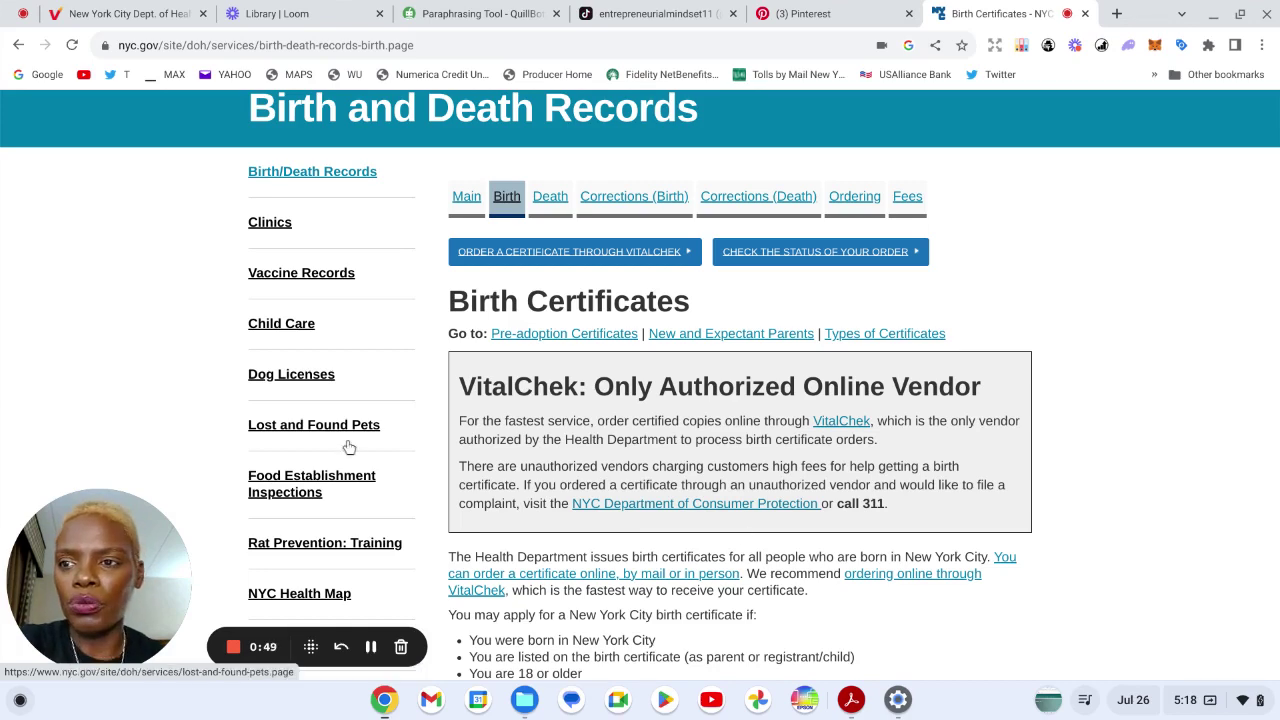
- On the VitalChek site, choose Birth Certificates from the ORDER CERTIFICATE menu
{"action": "left_click", "coordinate": [120, 13]}
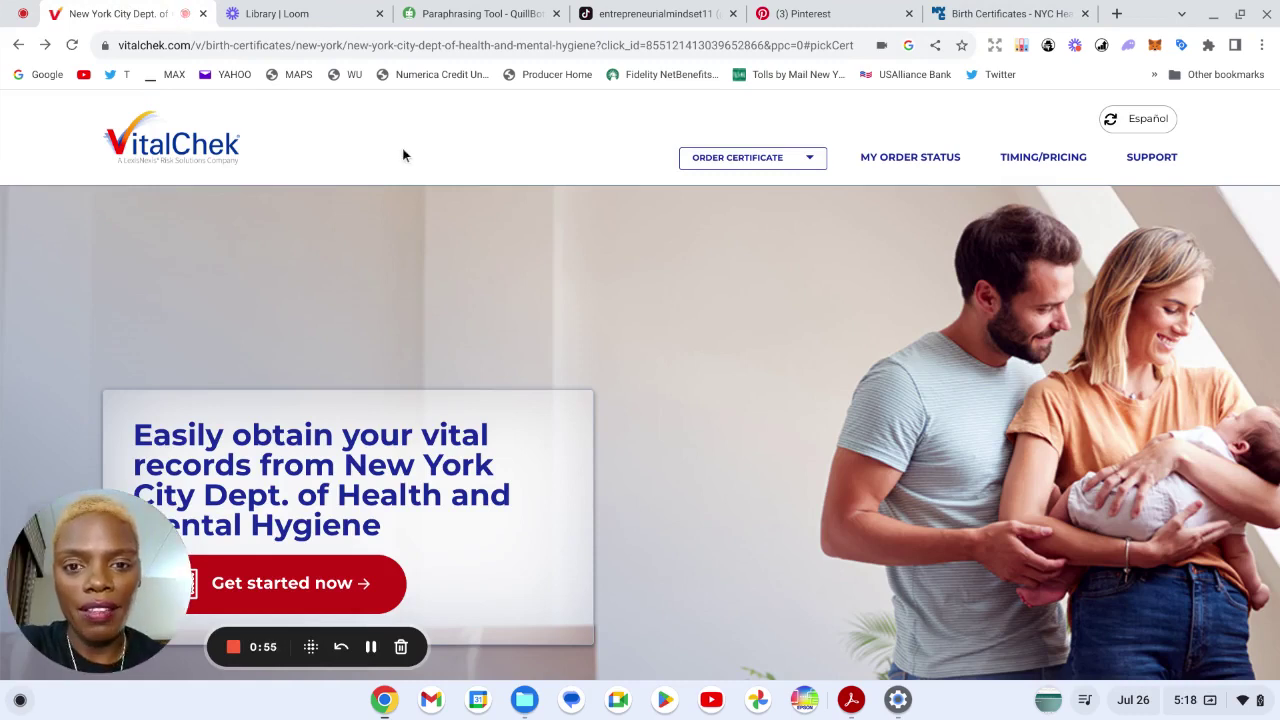
{"action": "left_click", "coordinate": [770, 160]}
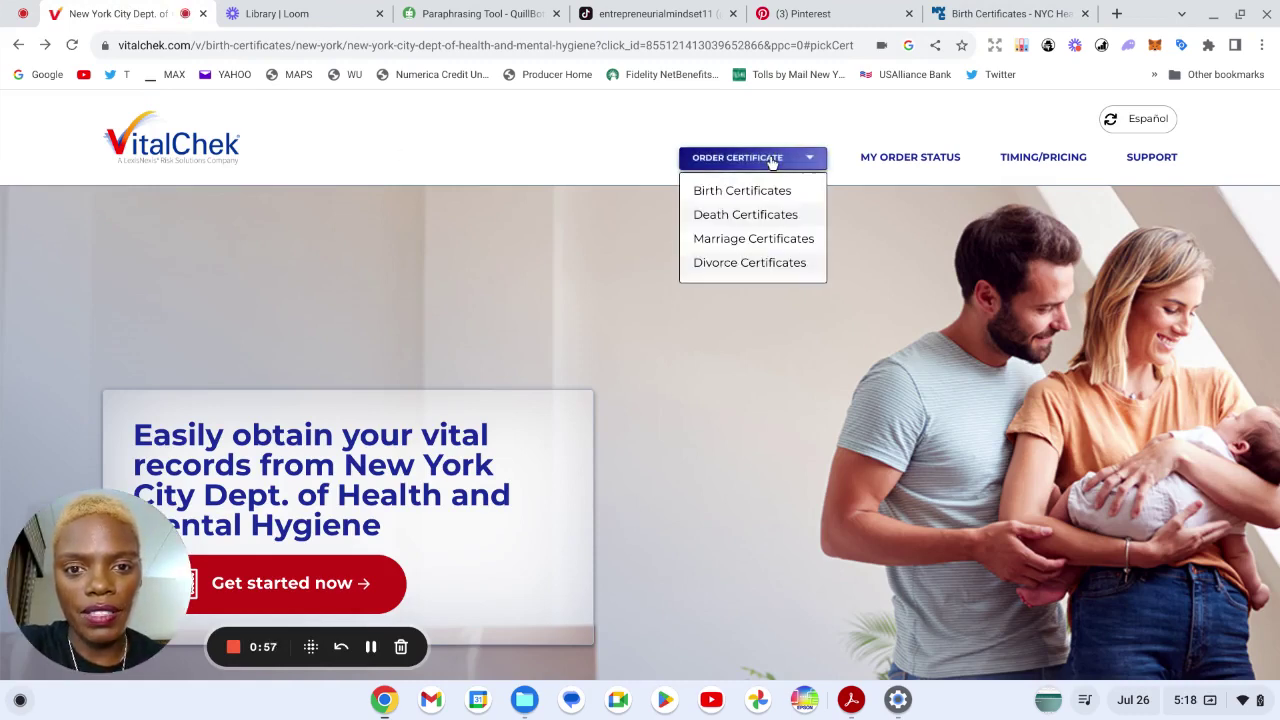
{"action": "left_click", "coordinate": [754, 192]}
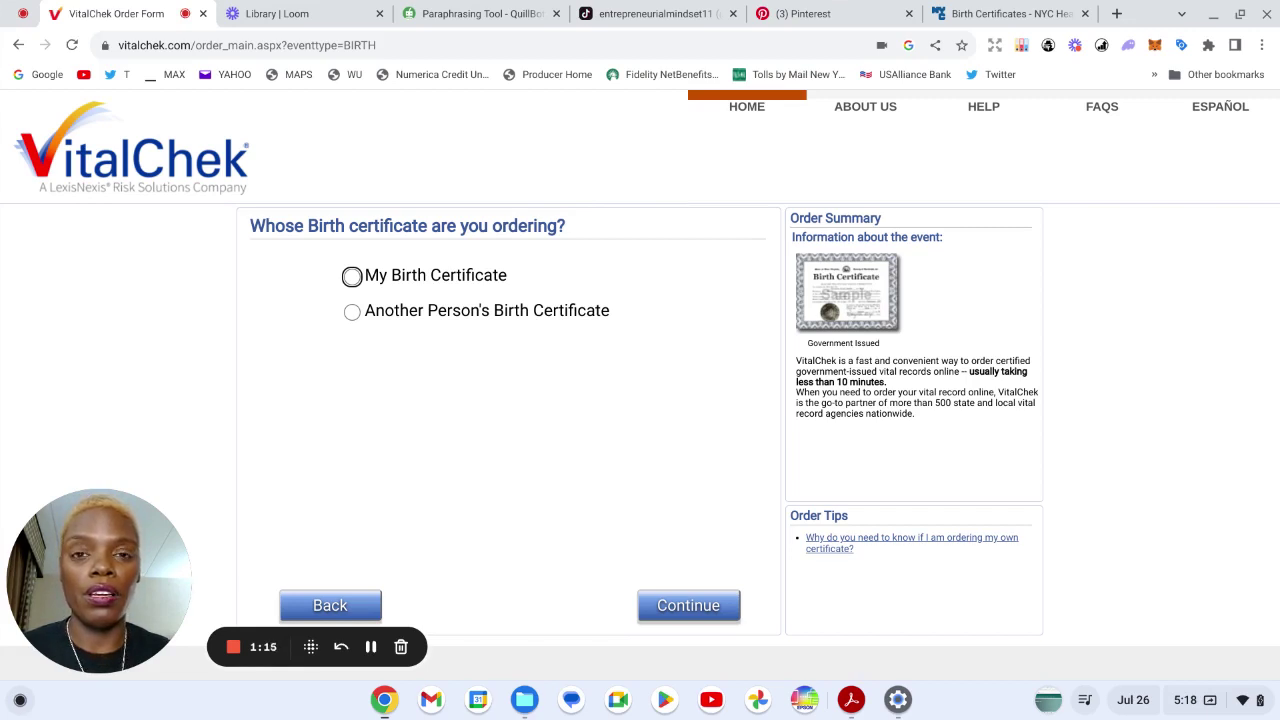
- Choose 'My Birth Certificate', enter the applicant's first, middle and last legal names, and continue
{"action": "left_click", "coordinate": [352, 277]}
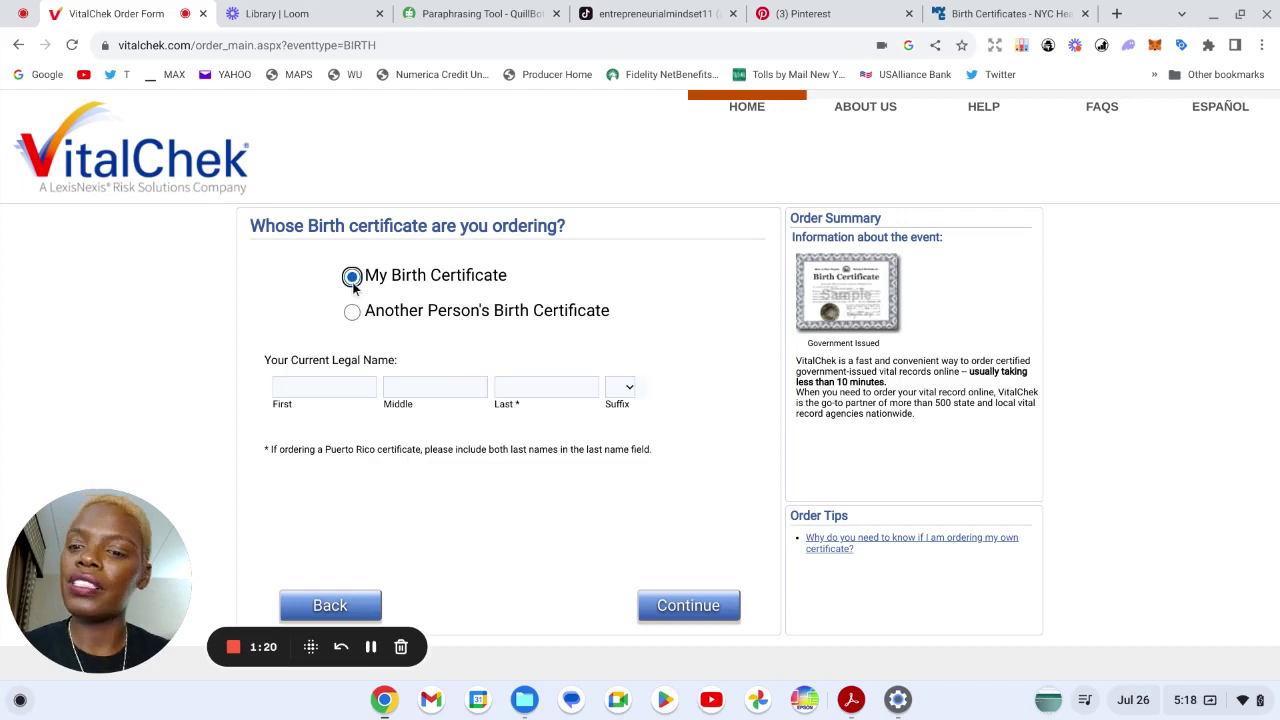
{"action": "left_click", "coordinate": [332, 390]}
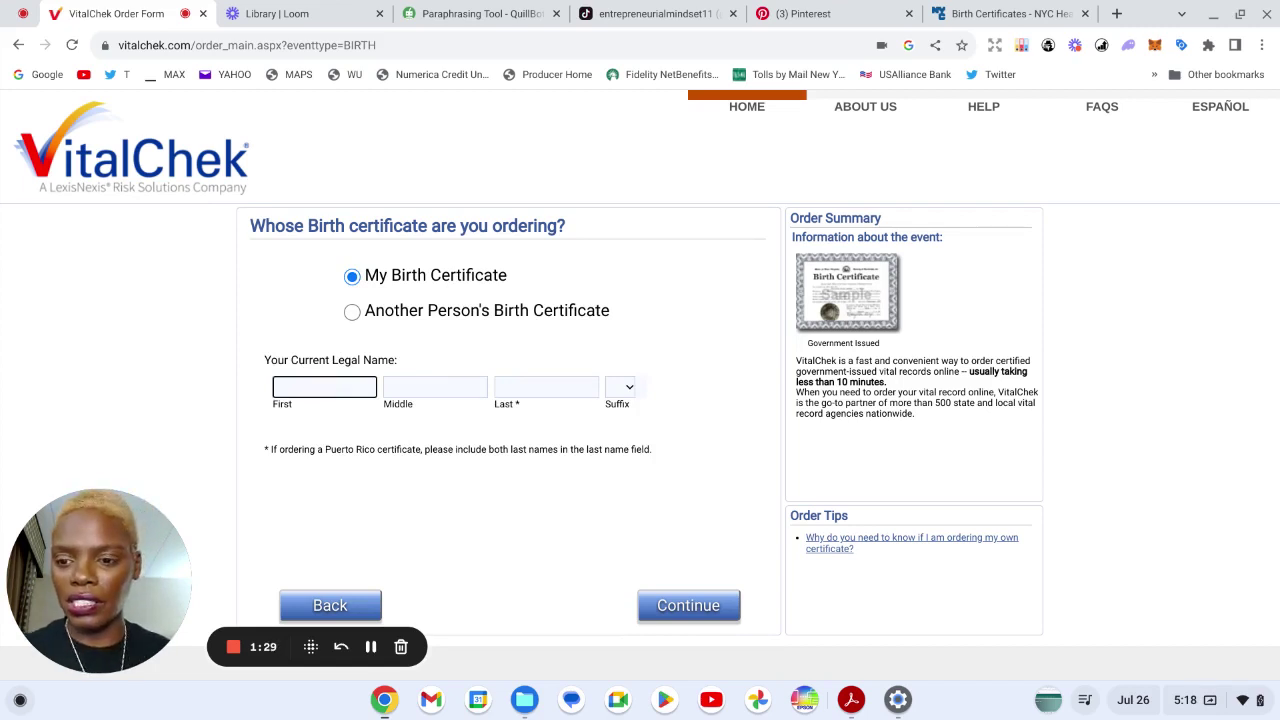
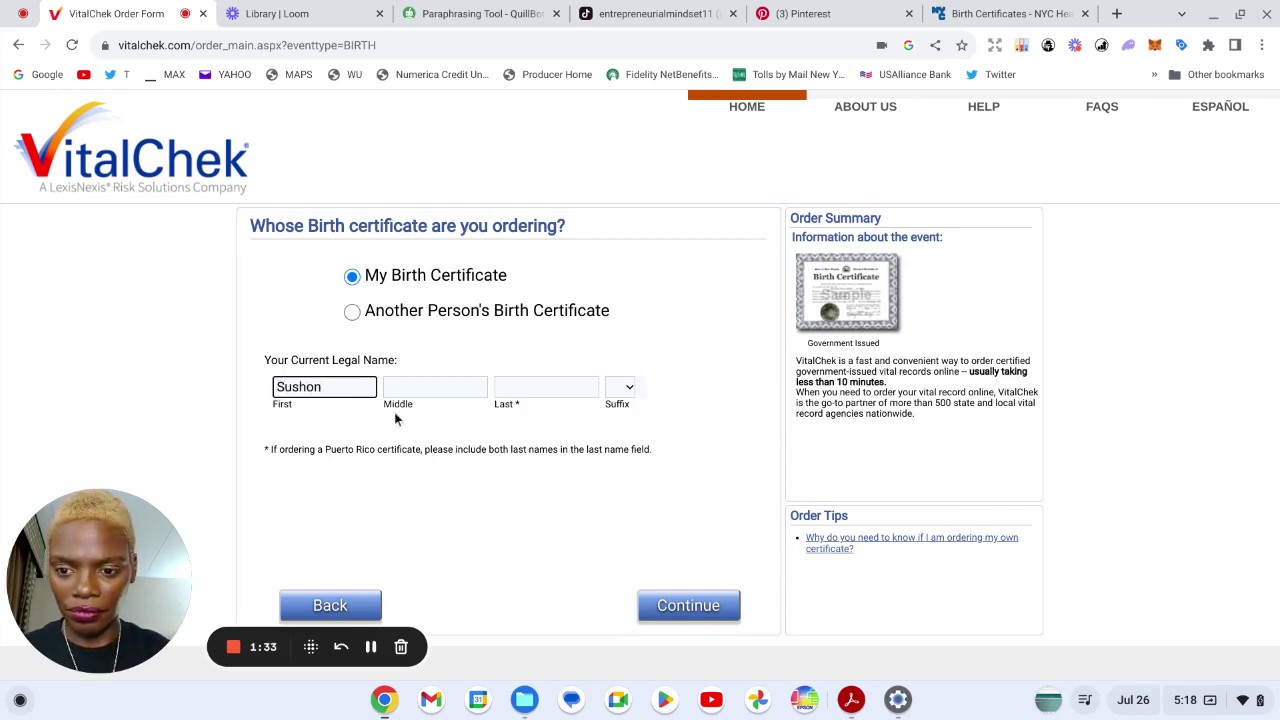
{"action": "key", "text": "Tab"}
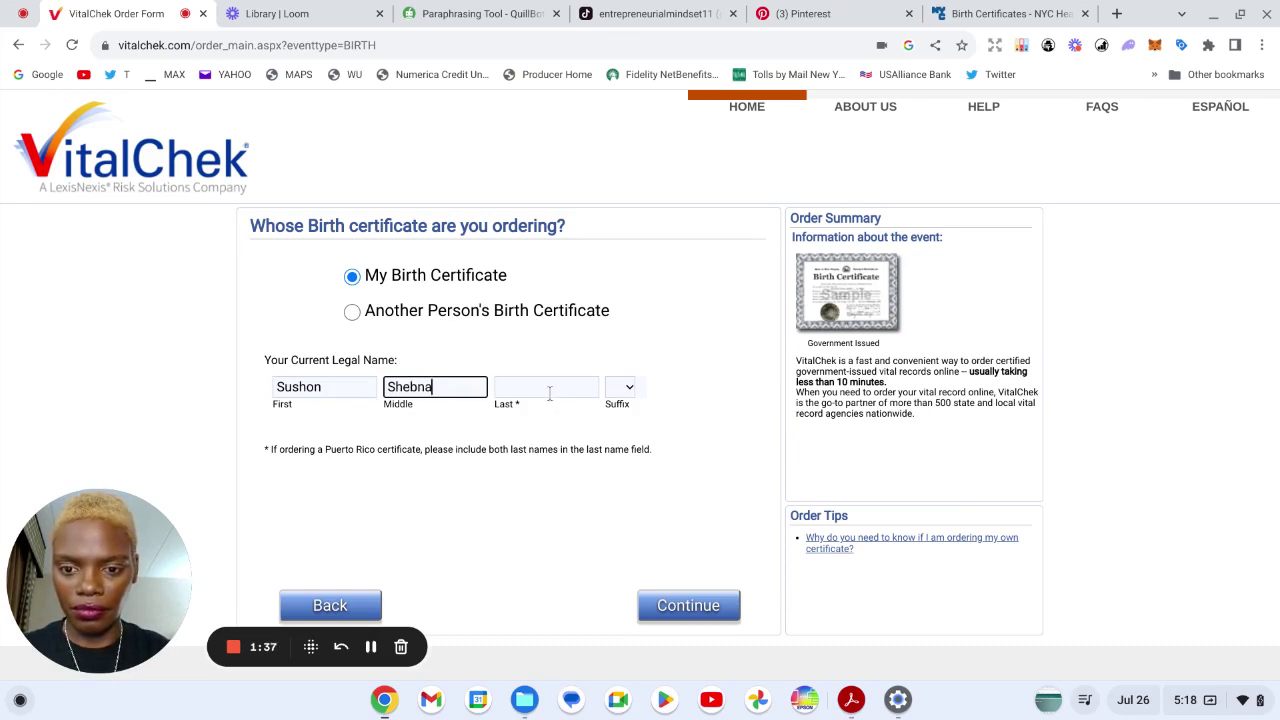
{"action": "left_click", "coordinate": [549, 391]}
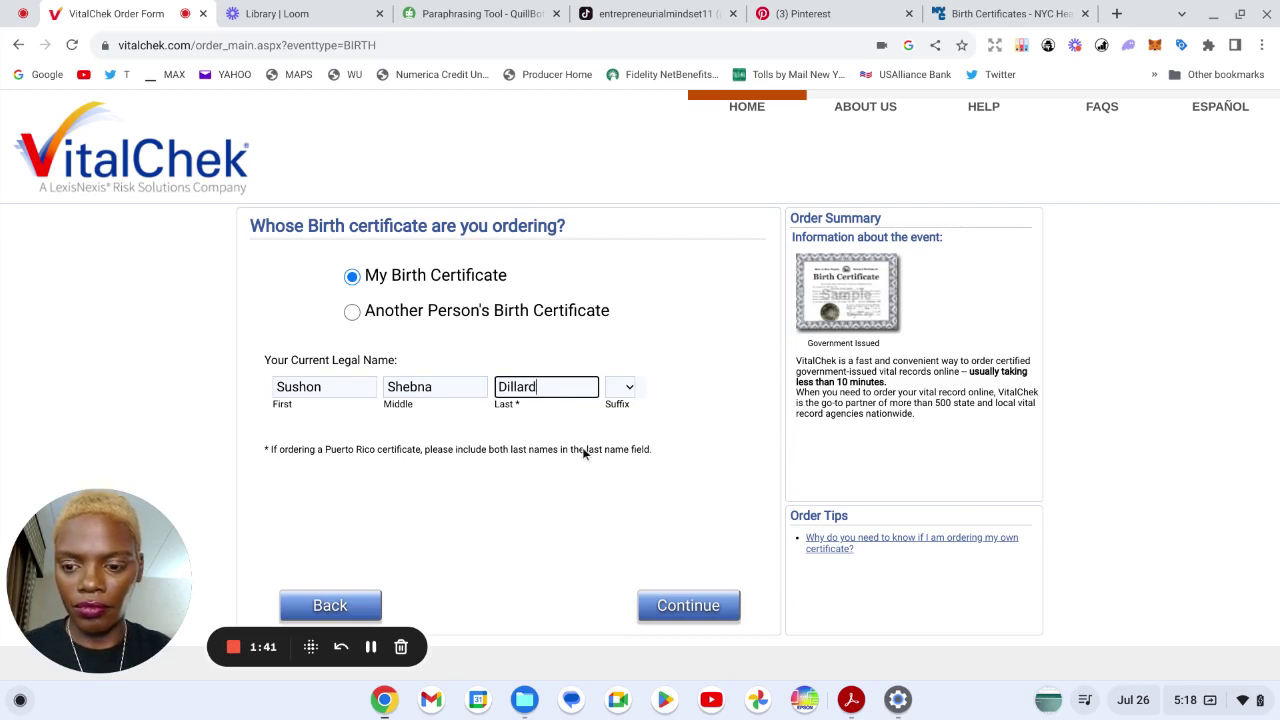
{"action": "left_click", "coordinate": [685, 606]}
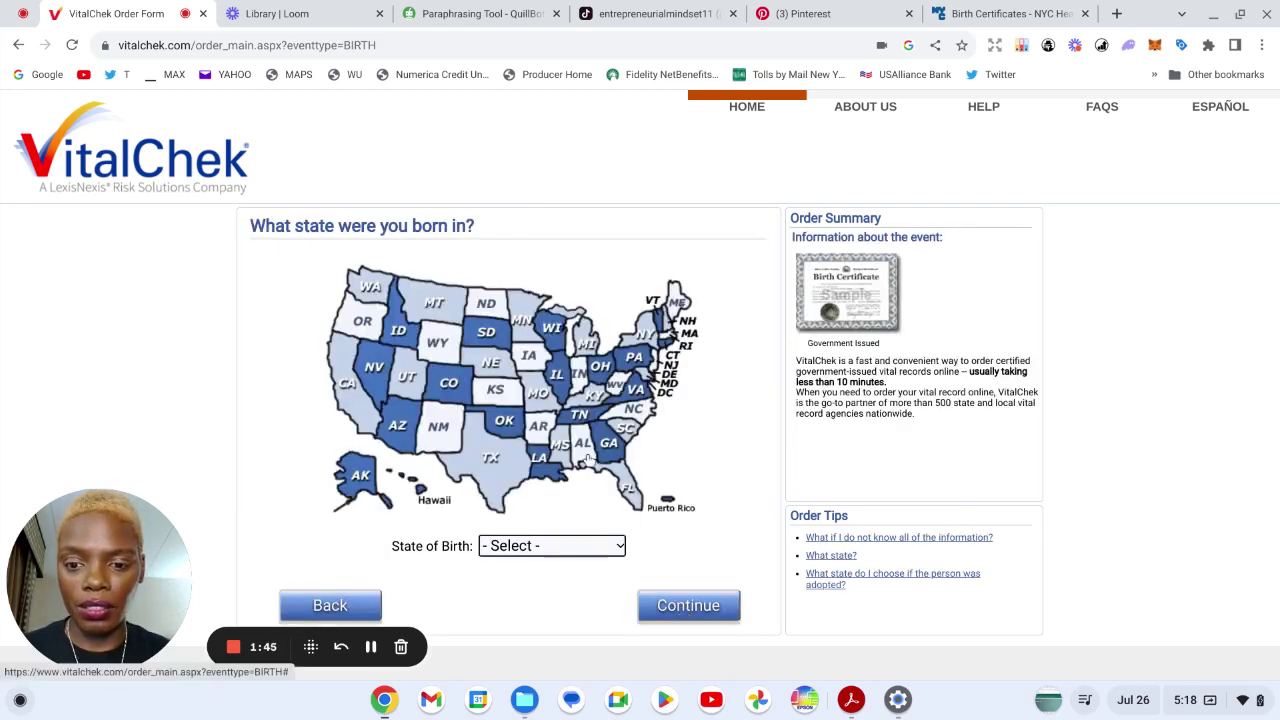
- Pick New York from the State of Birth list and continue
{"action": "left_click", "coordinate": [583, 546]}
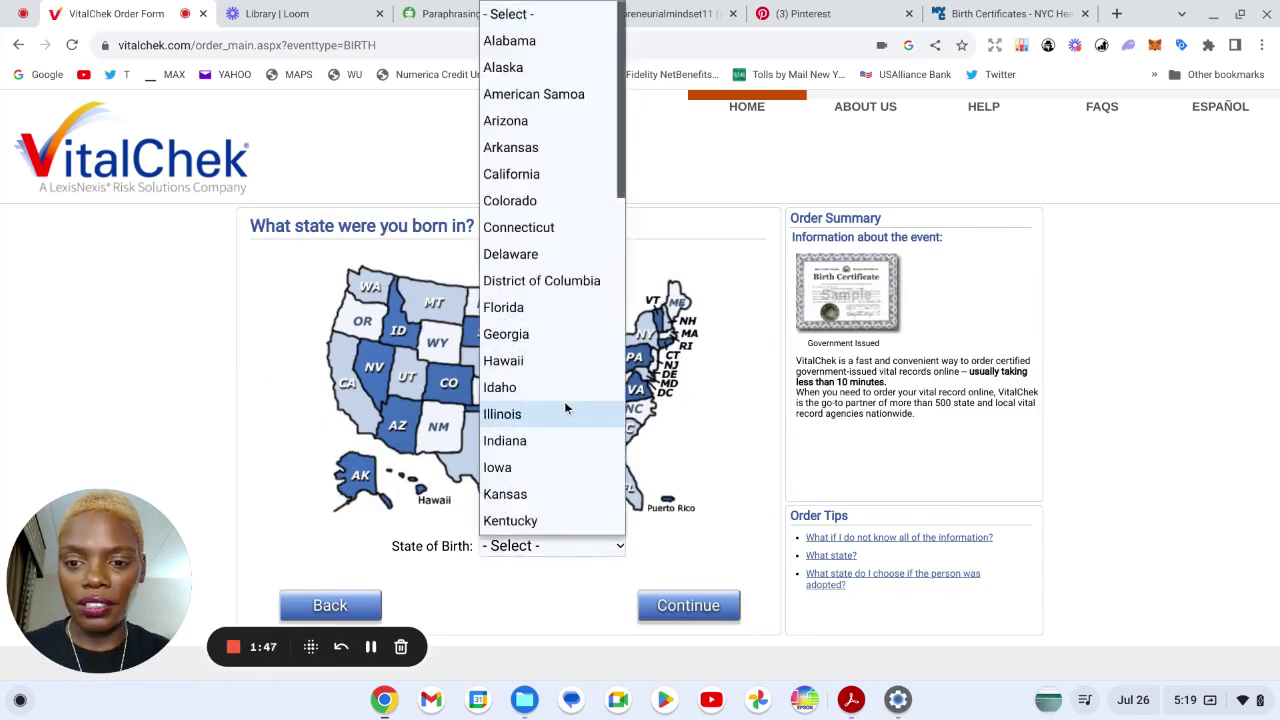
{"action": "scroll", "coordinate": [550, 300], "scroll_direction": "down", "scroll_amount": 3}
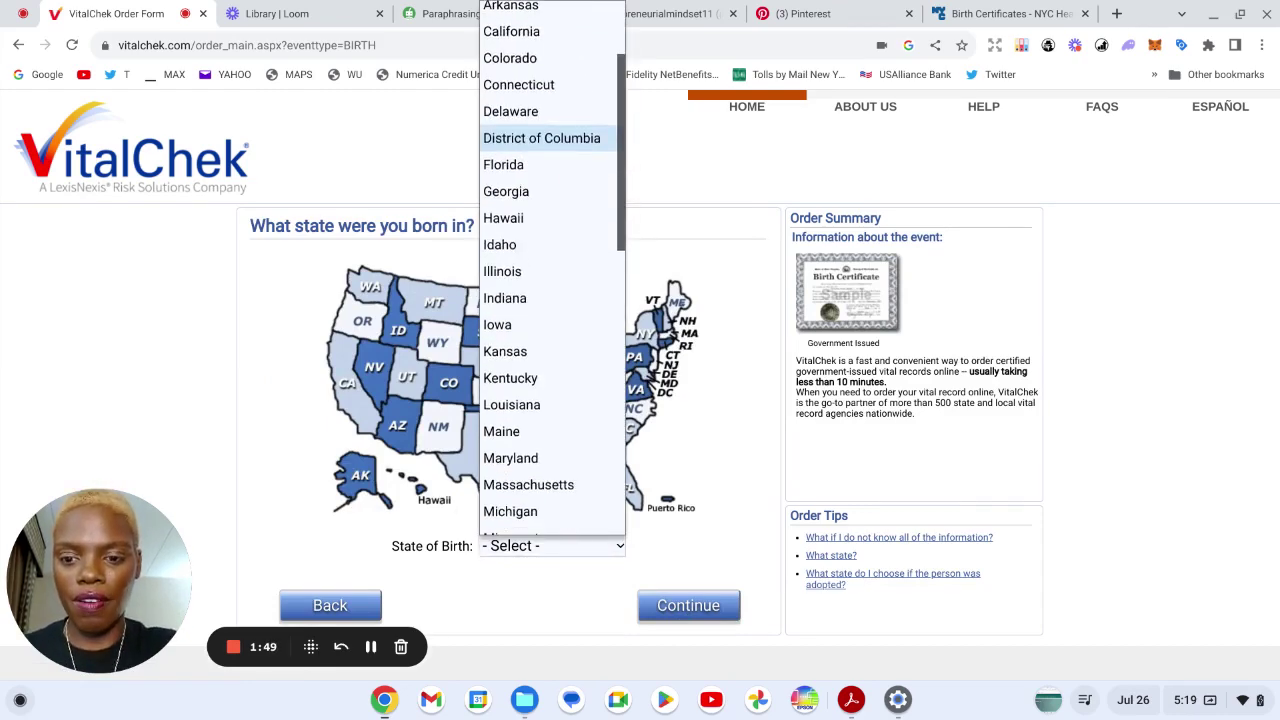
{"action": "scroll", "coordinate": [550, 280], "scroll_direction": "down", "scroll_amount": 3}
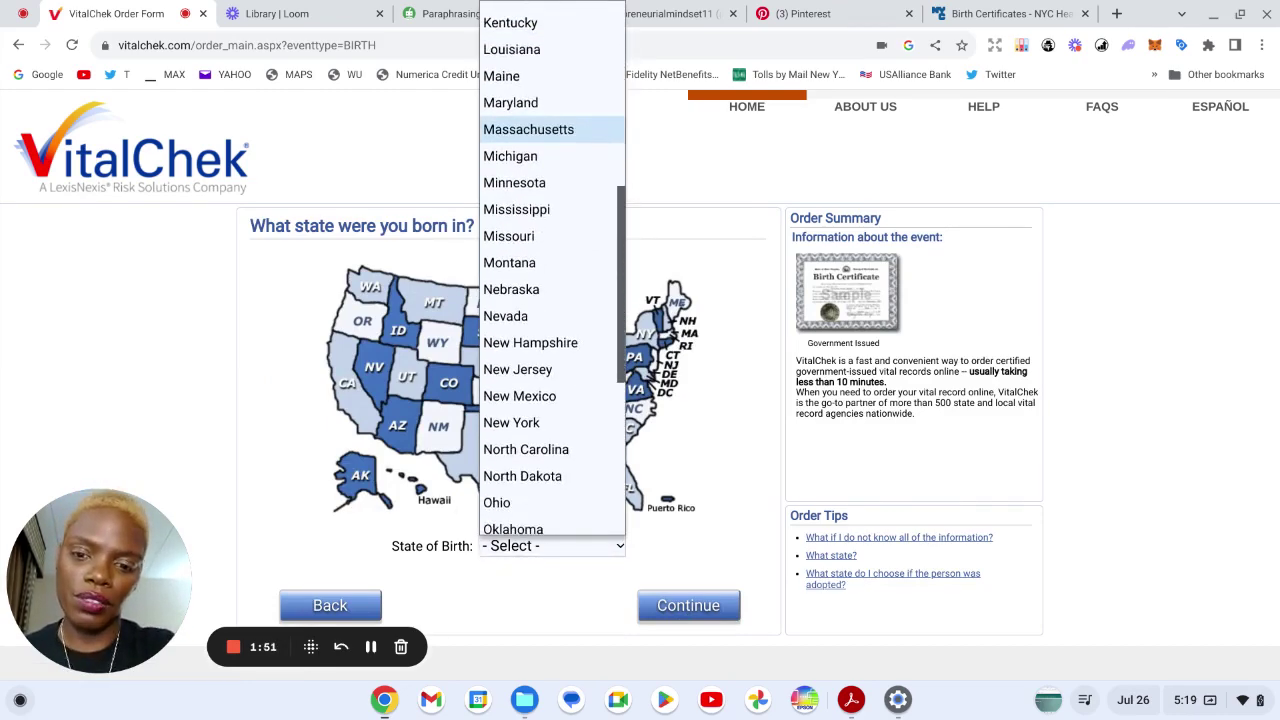
{"action": "left_click", "coordinate": [510, 420]}
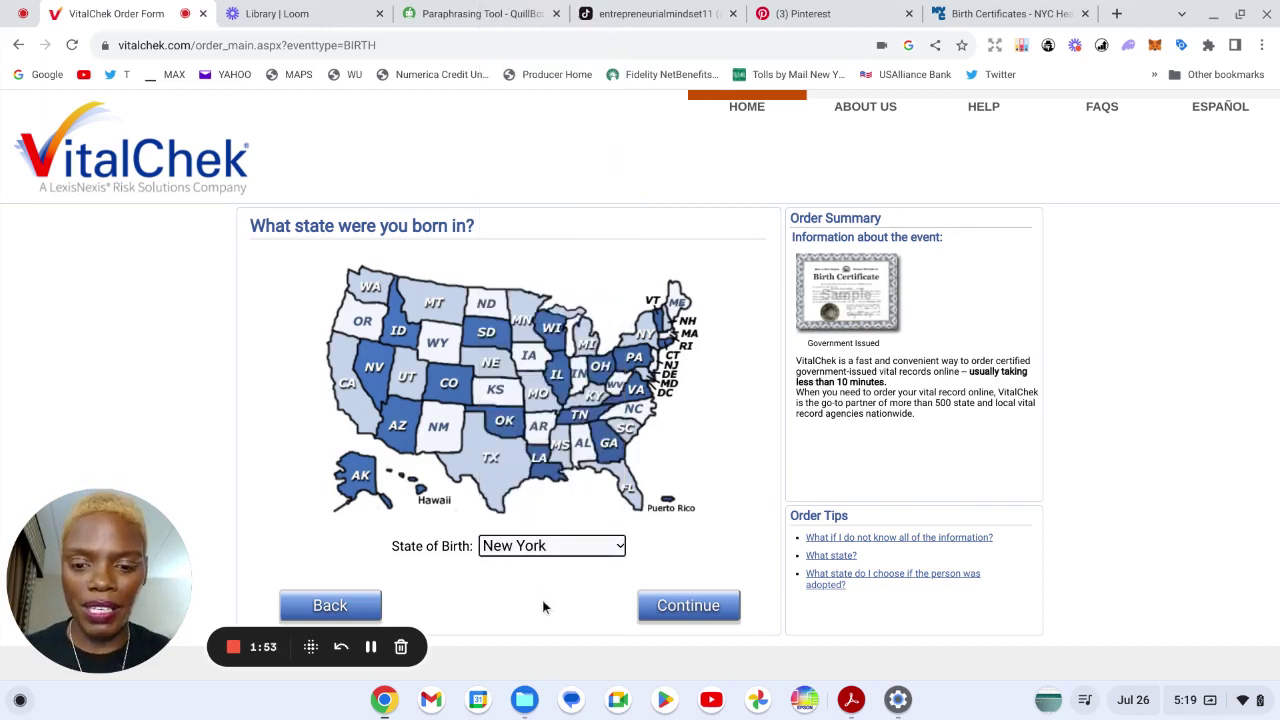
{"action": "left_click", "coordinate": [688, 607]}
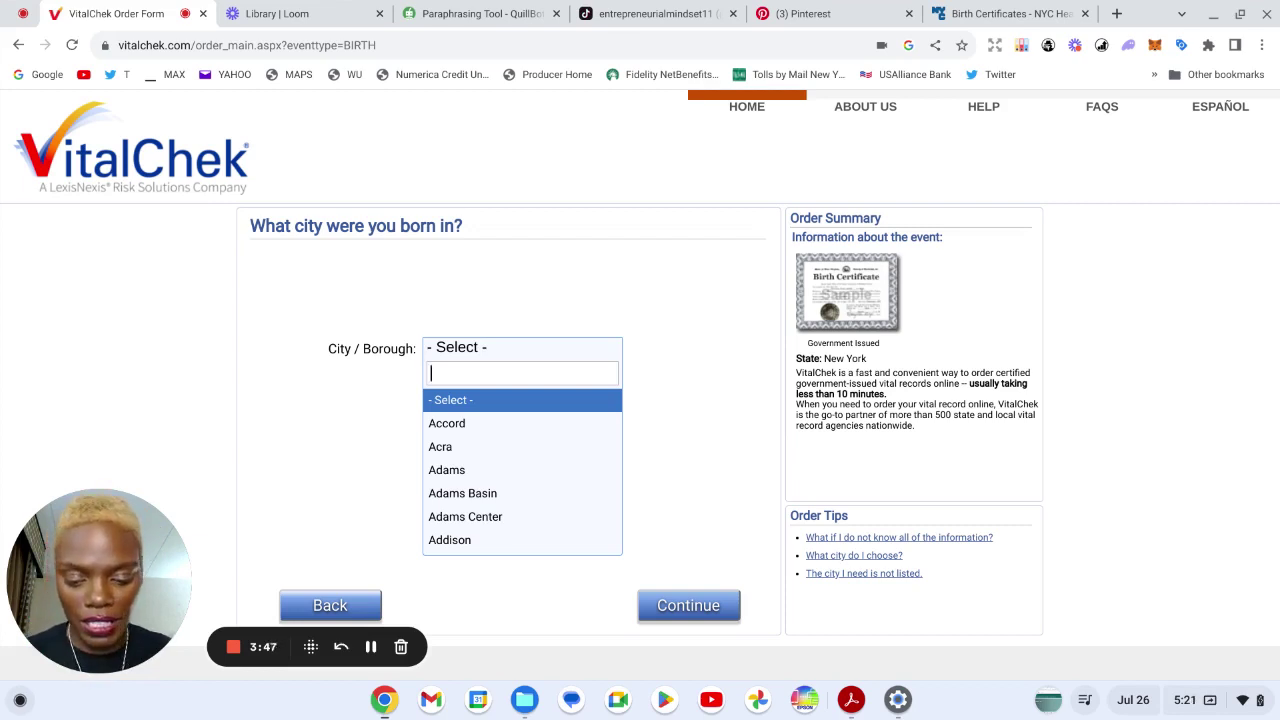
- Select Bronx as the city/borough of birth, continue, then enter the applicant's date of birth
{"action": "type", "text": "Br"}
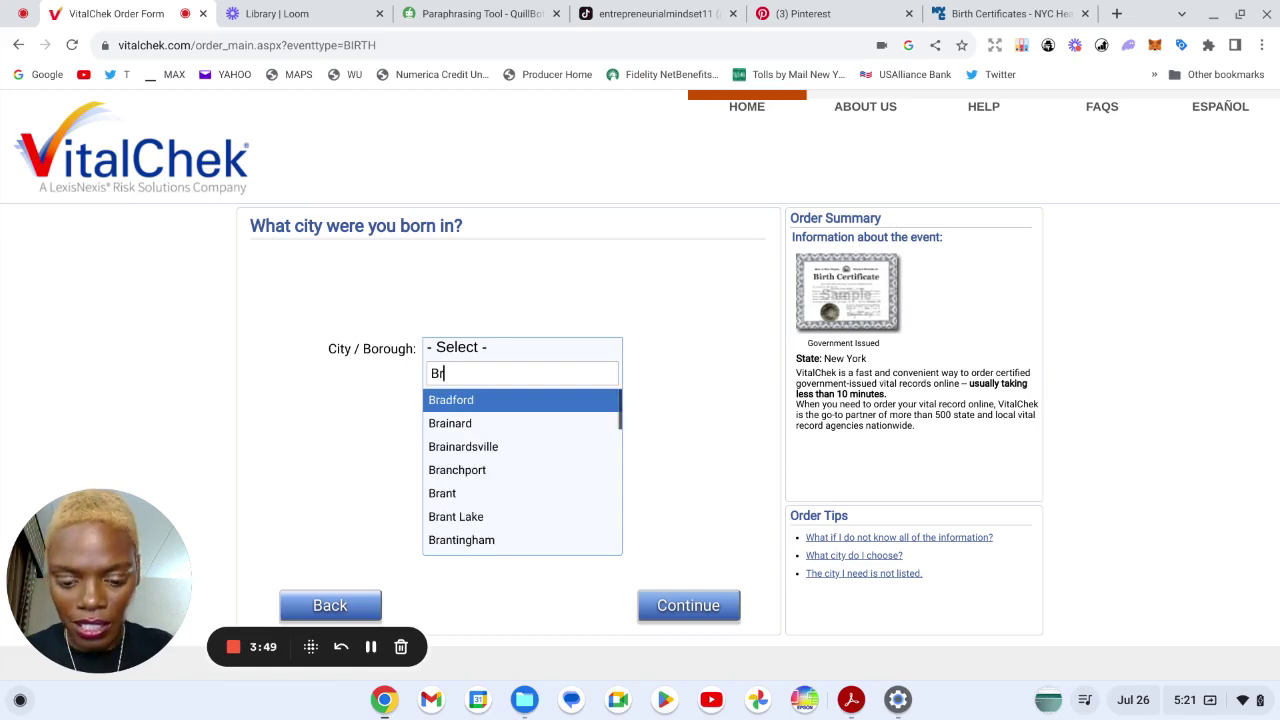
{"action": "type", "text": "onx"}
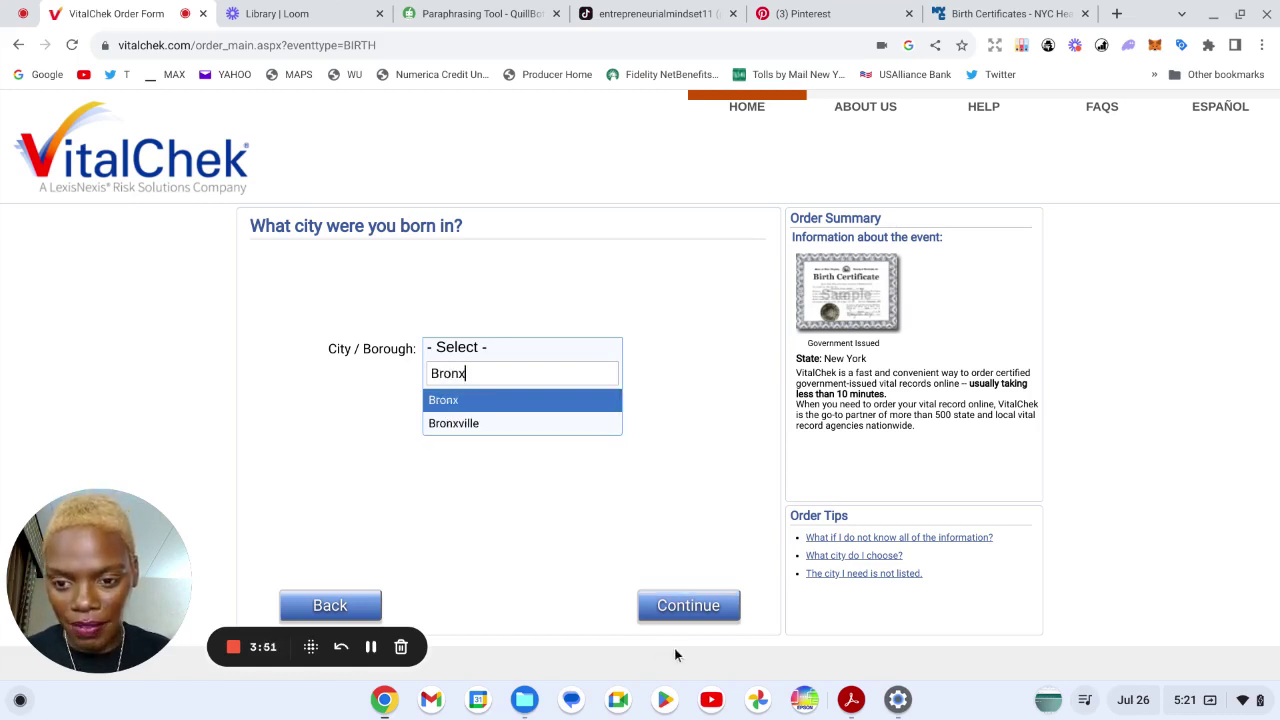
{"action": "left_click", "coordinate": [551, 400]}
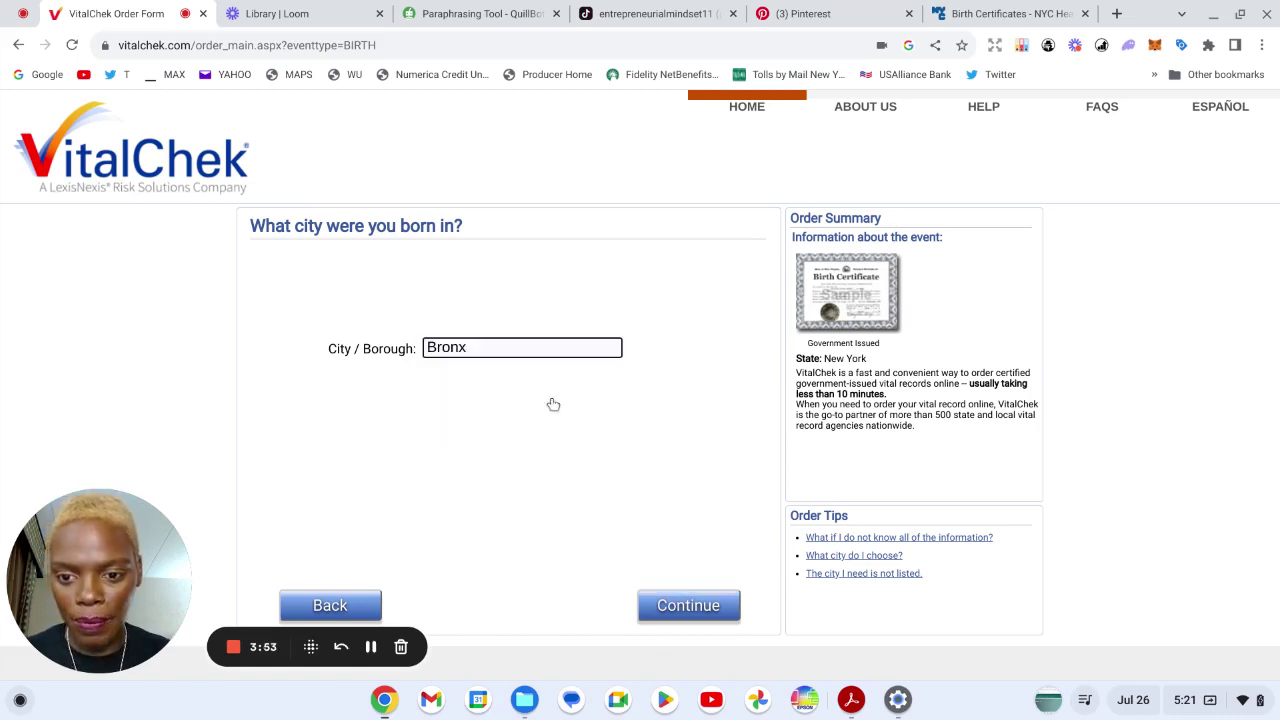
{"action": "left_click", "coordinate": [682, 607]}
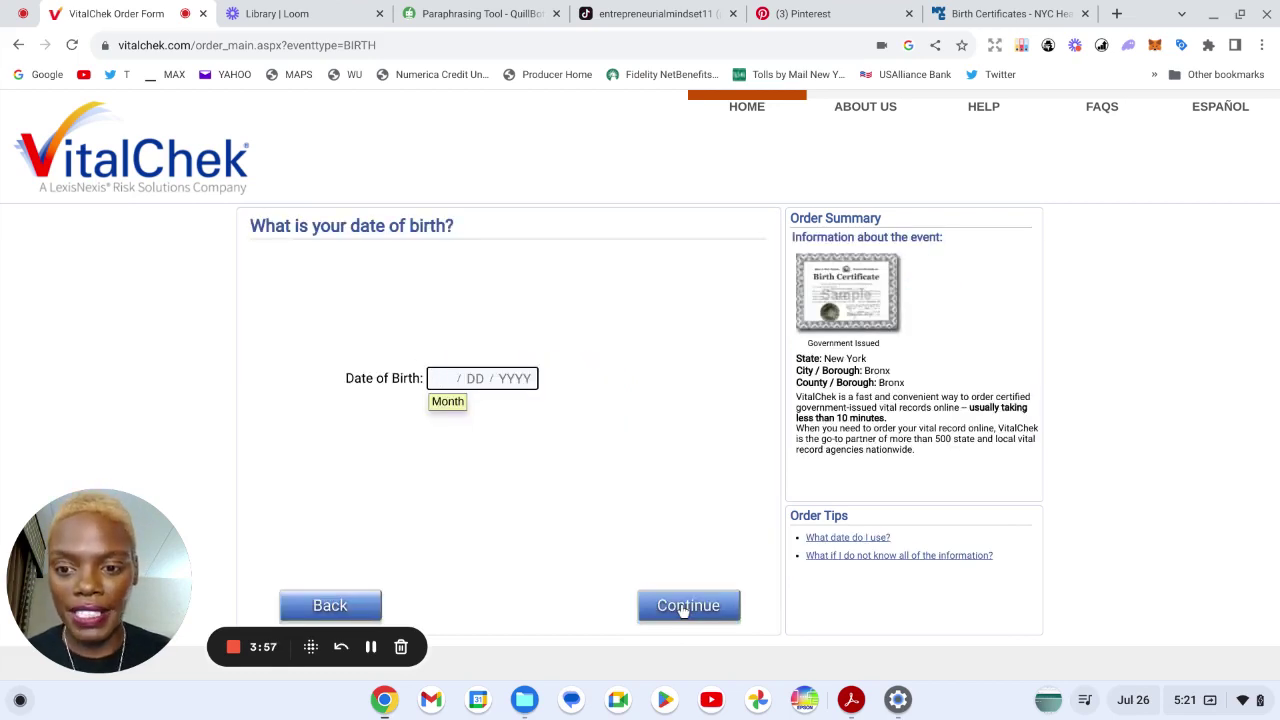
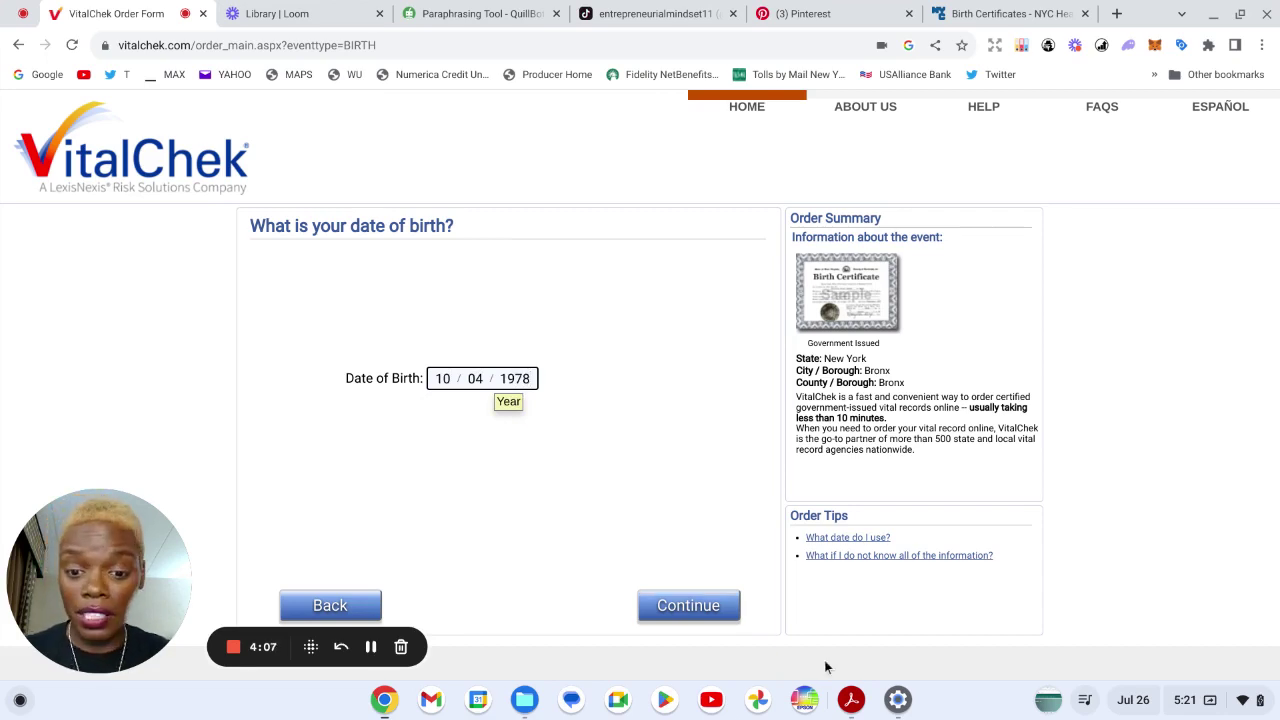
- Submit the birth date and expand the Reason dropdown on the certificate-use page
{"action": "left_click", "coordinate": [688, 617]}
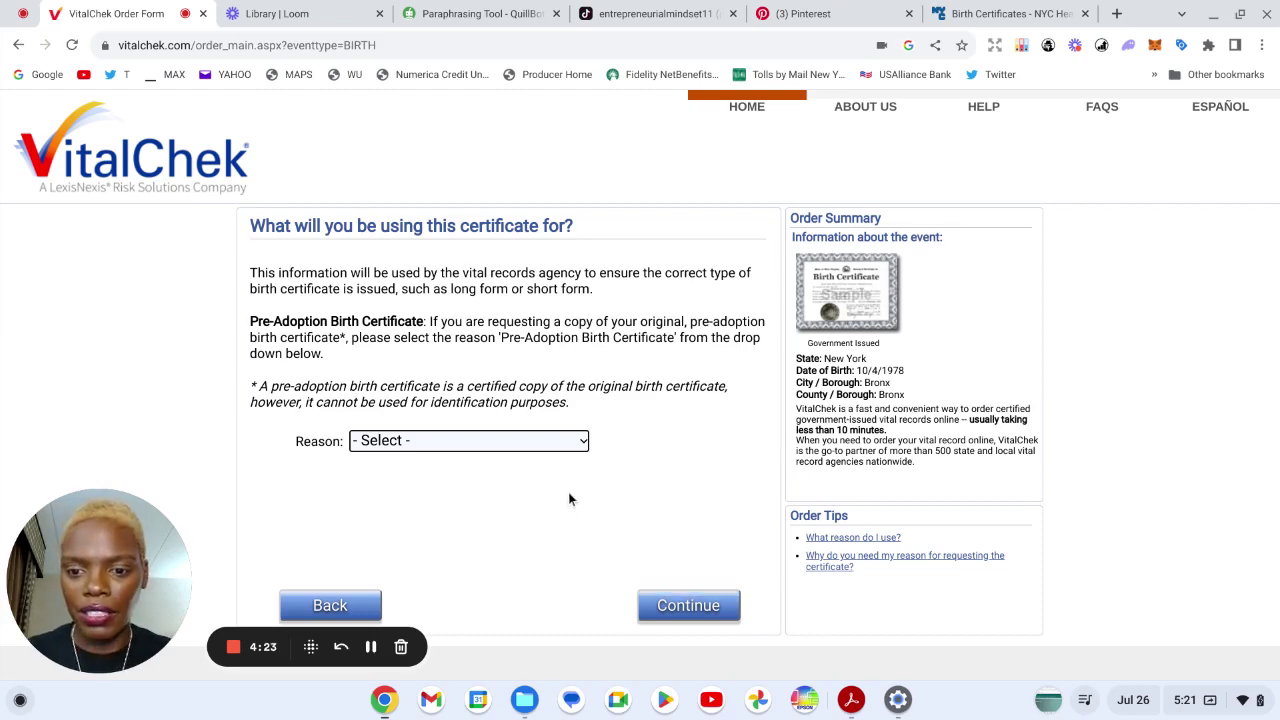
{"action": "left_click", "coordinate": [581, 441]}
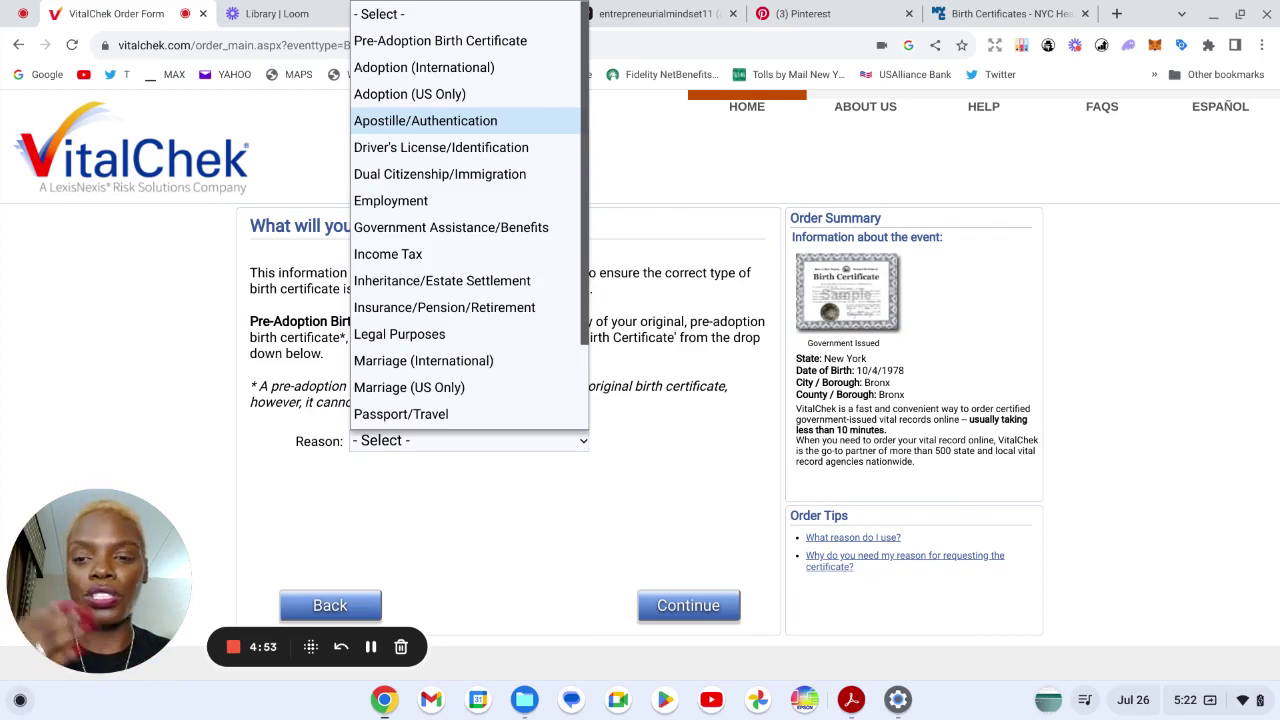
- Select Apostille/Authentication as the reason and continue to certificate selection
{"action": "left_click", "coordinate": [506, 124]}
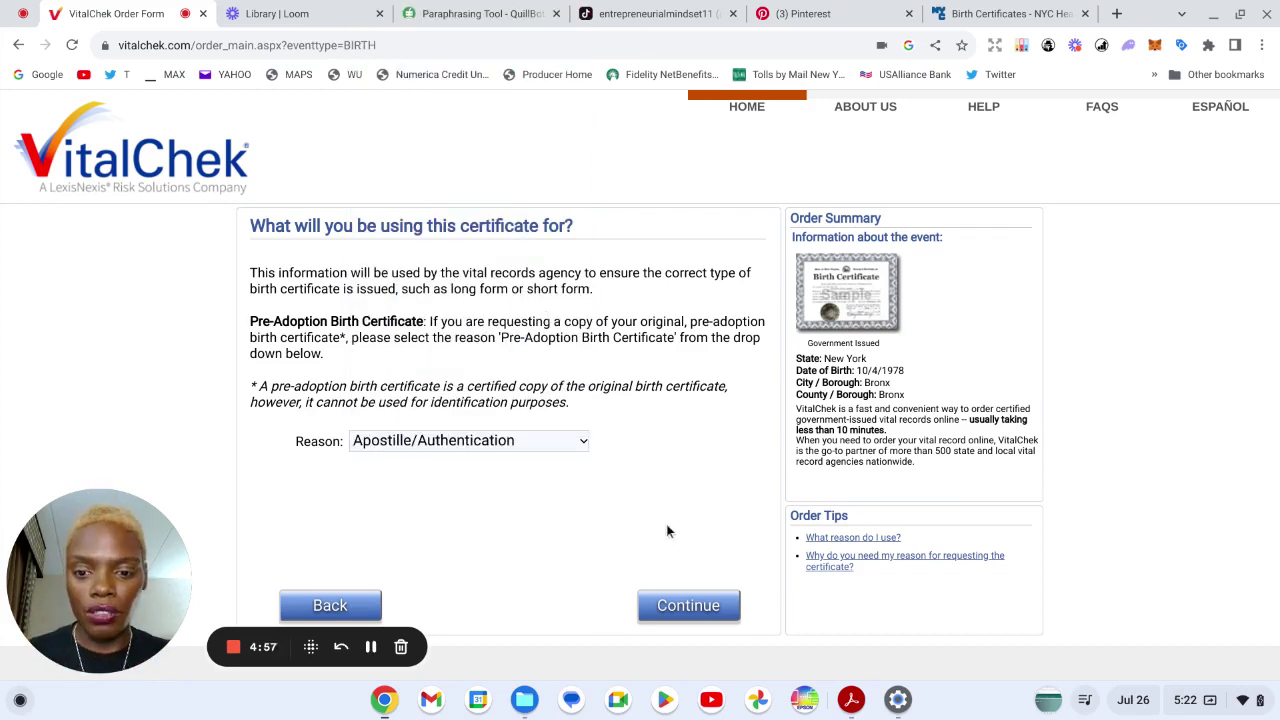
{"action": "left_click", "coordinate": [683, 604]}
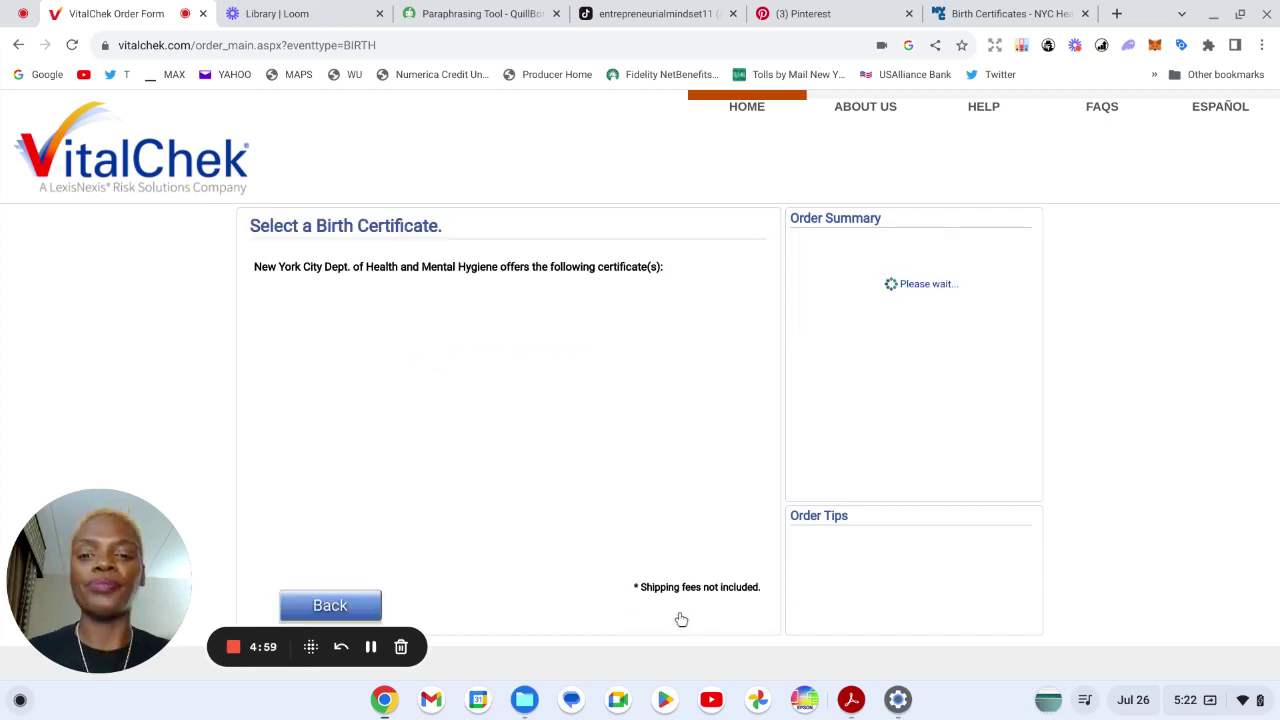